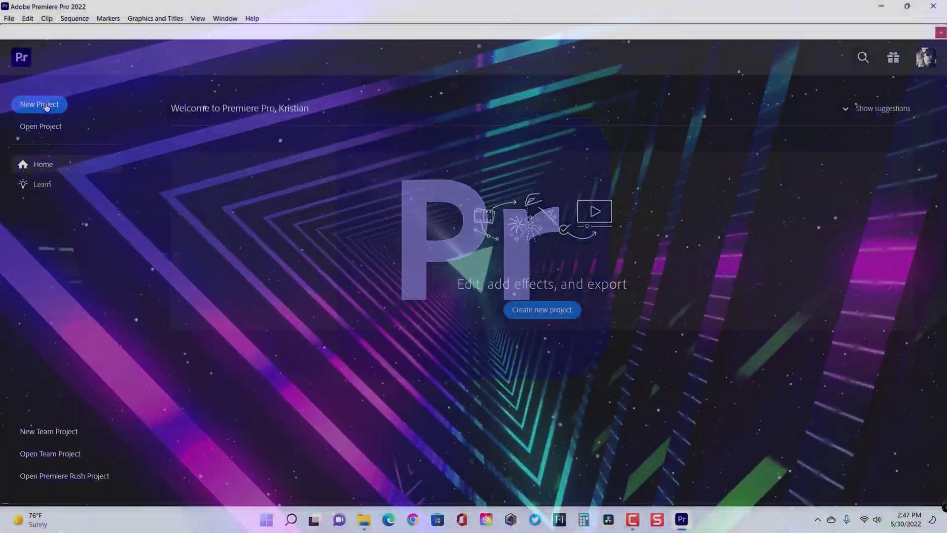
- Start a new project from the Premiere Pro Home screen
left_click(47, 107)
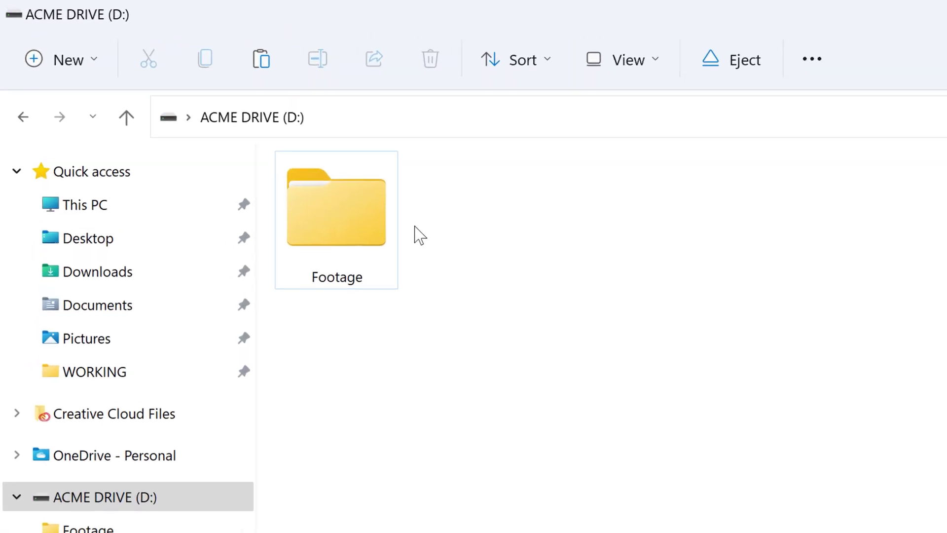
- Add a new folder named '2022 CREATING A PROJECT' next to Footage on drive D:
right_click(512, 222)
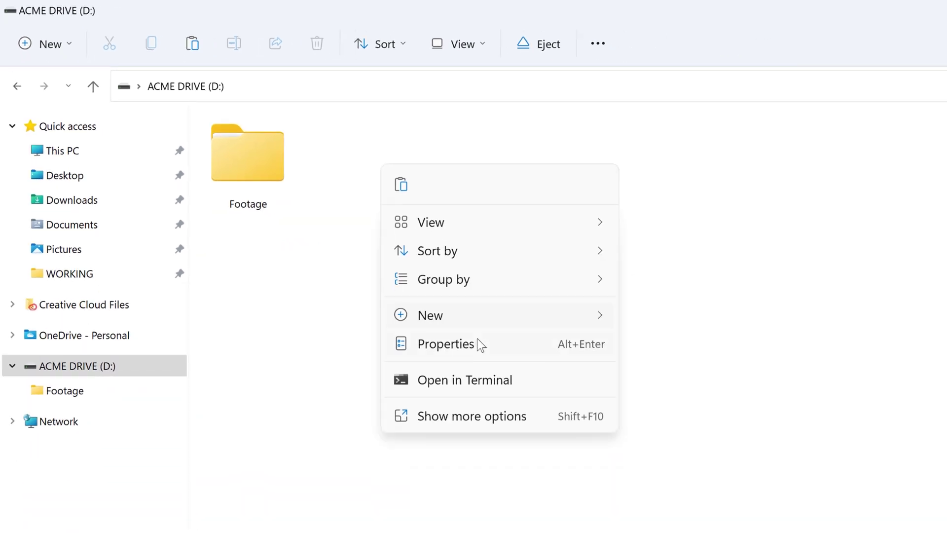
mouse_move(478, 320)
left_click(669, 329)
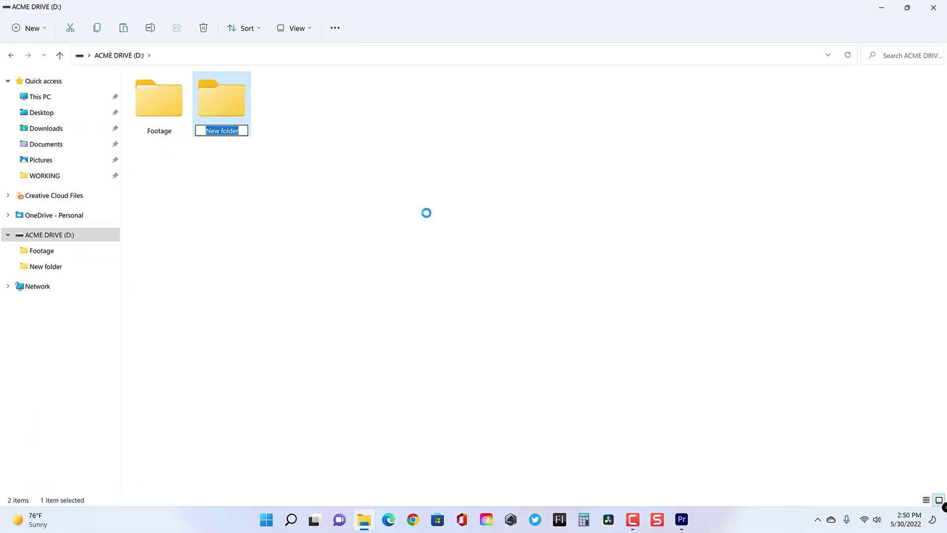
type("2022")
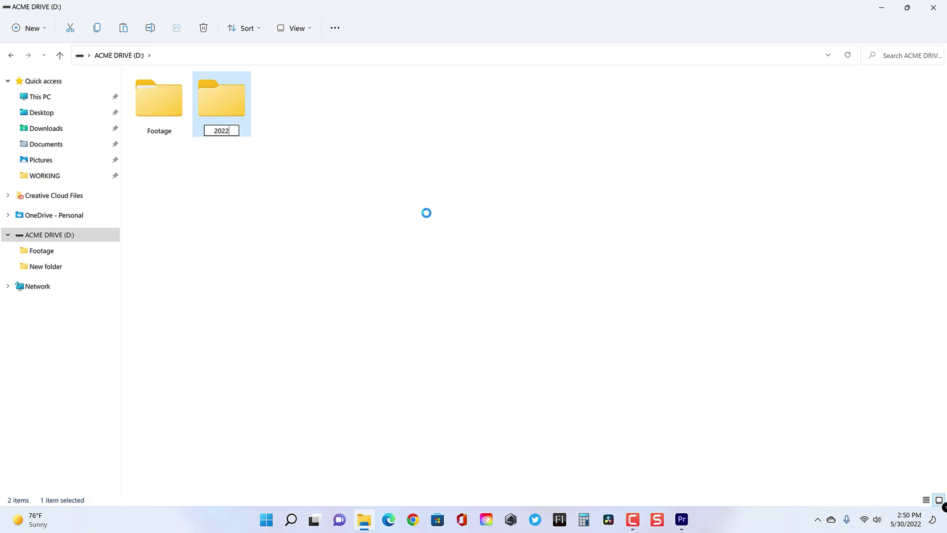
type(" CREATING A PROJECT")
key("Return")
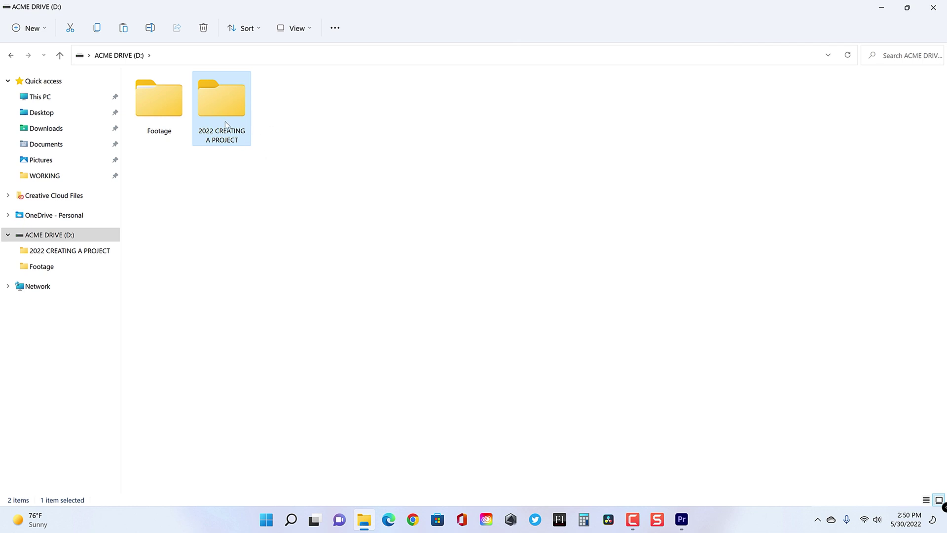
- Drag the Footage folder into the '2022 CREATING A PROJECT' folder
left_click(265, 93)
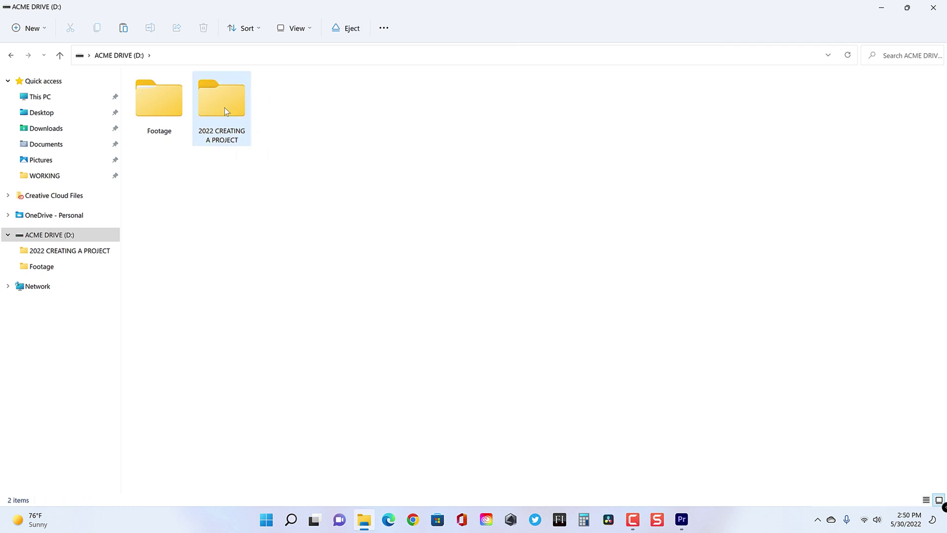
left_click(226, 112)
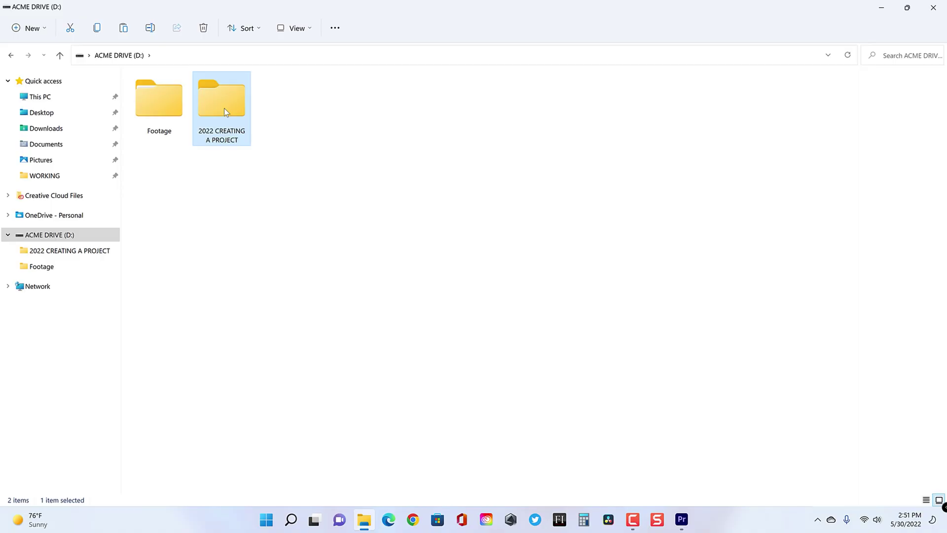
left_click(264, 129)
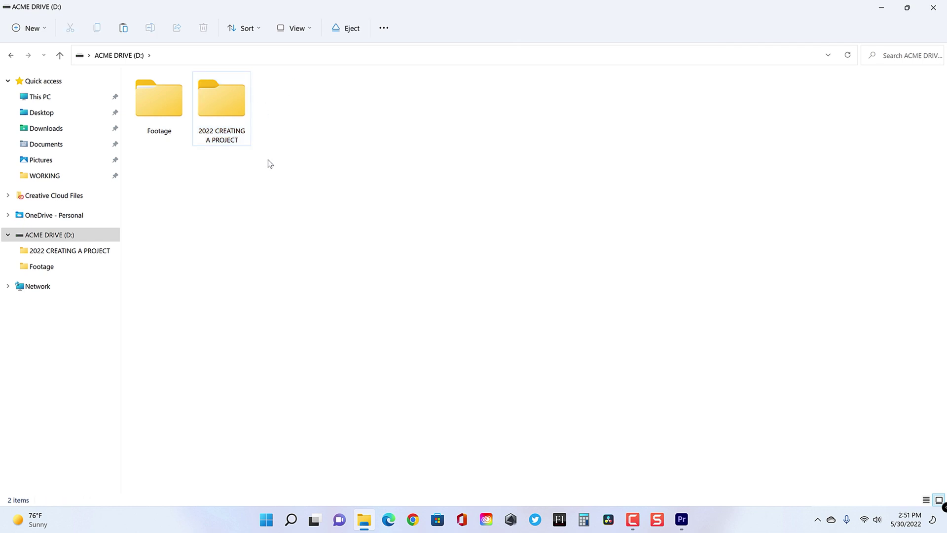
left_click(229, 102)
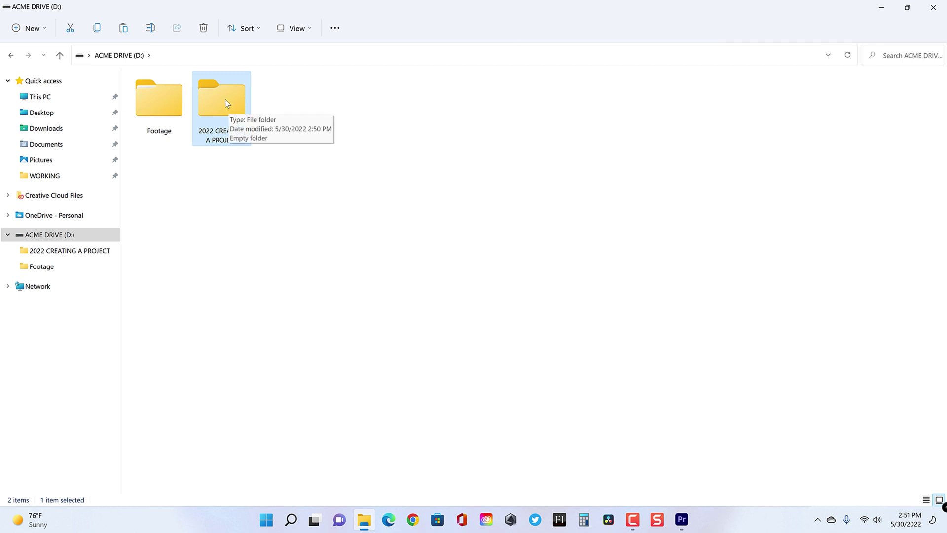
left_click(158, 93)
left_click_drag(152, 102, 223, 107)
left_click(164, 111)
- Inside '2022 CREATING A PROJECT', create a new folder named 'Premiere Projects'
double_click(164, 111)
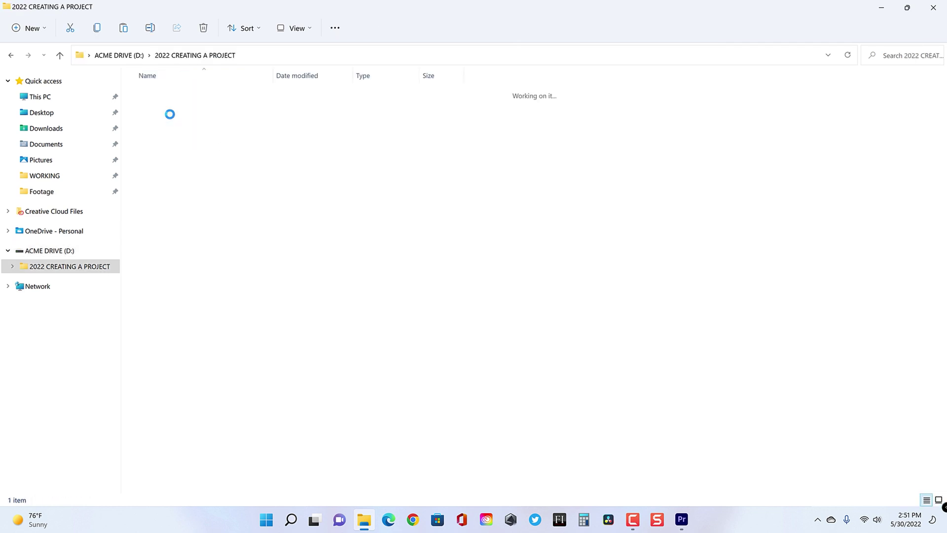
left_click(192, 94)
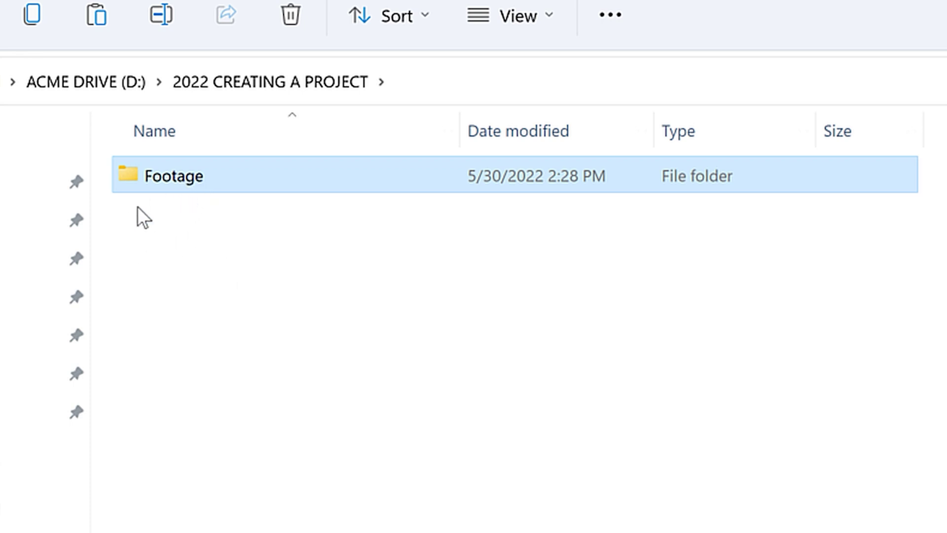
right_click(190, 240)
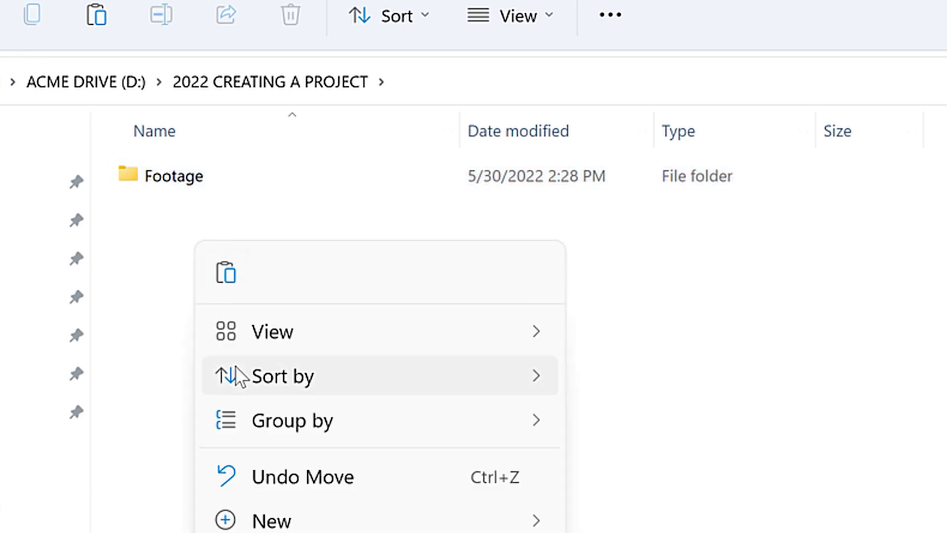
mouse_move(344, 529)
left_click(639, 520)
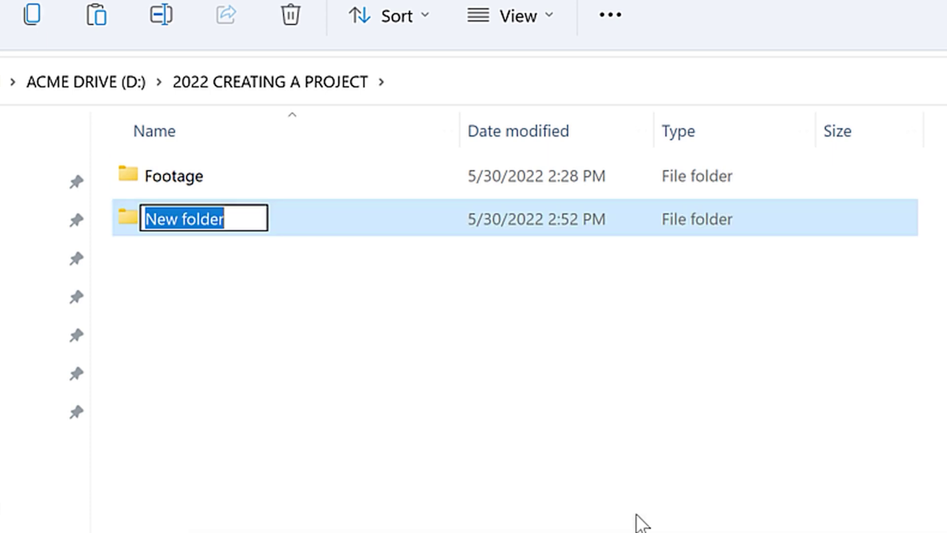
type("Premie")
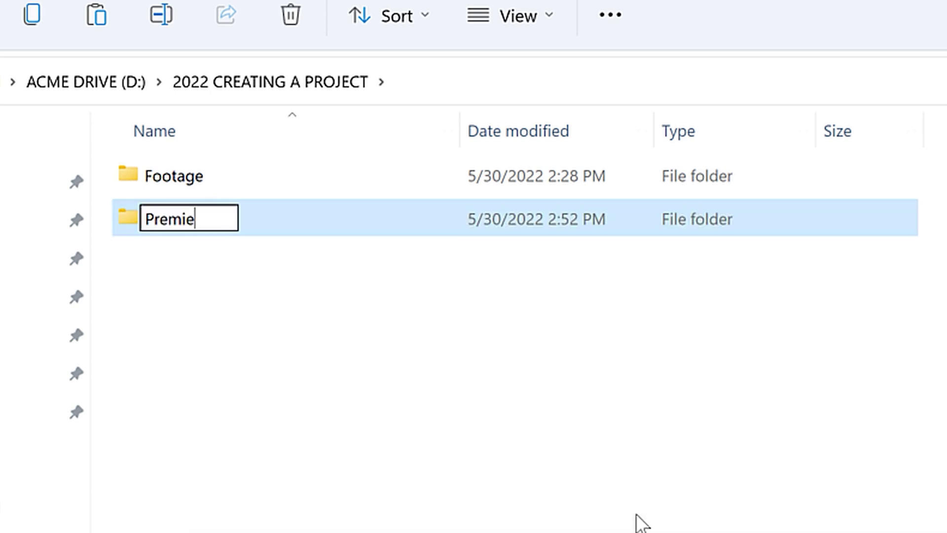
type("re Projects")
key("Return")
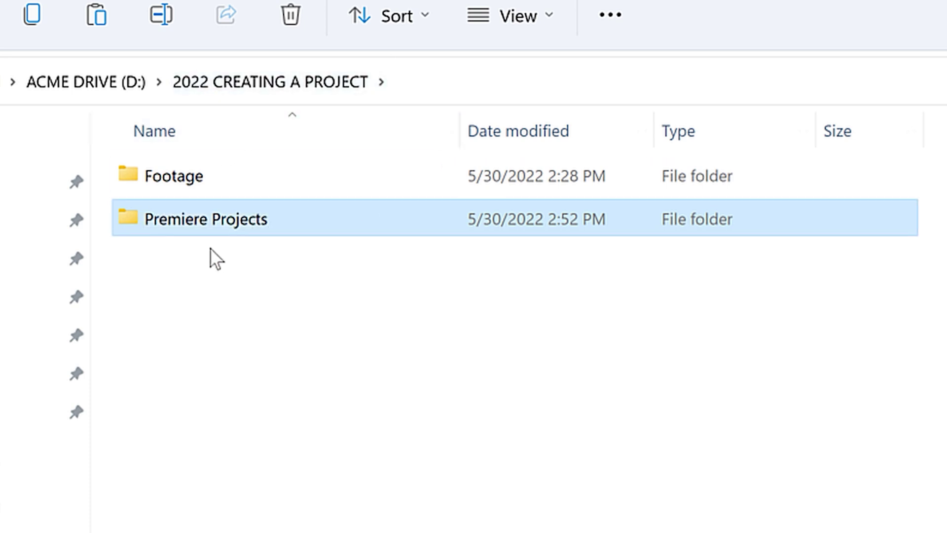
- Switch the folder view to Large icons
left_click(162, 188)
left_click(163, 218)
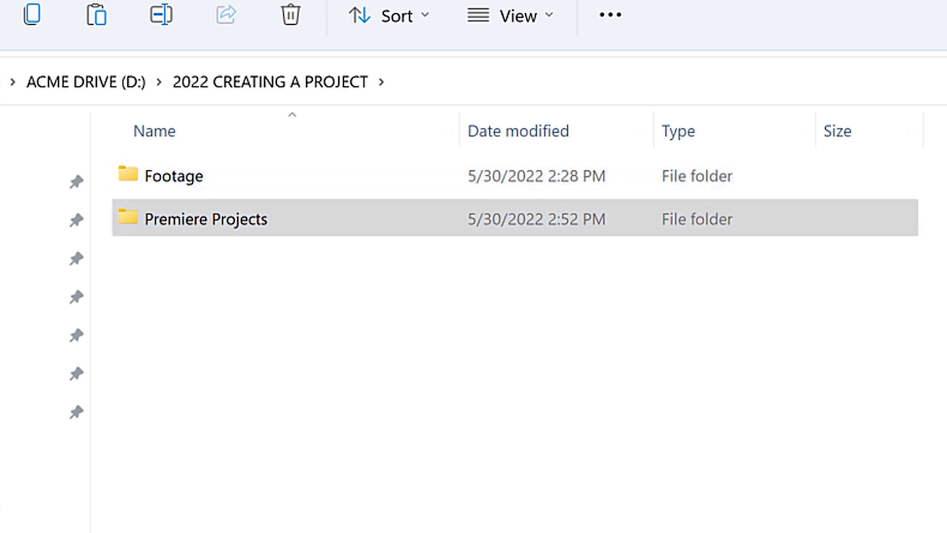
key("ctrl+shift+2")
left_click(255, 331)
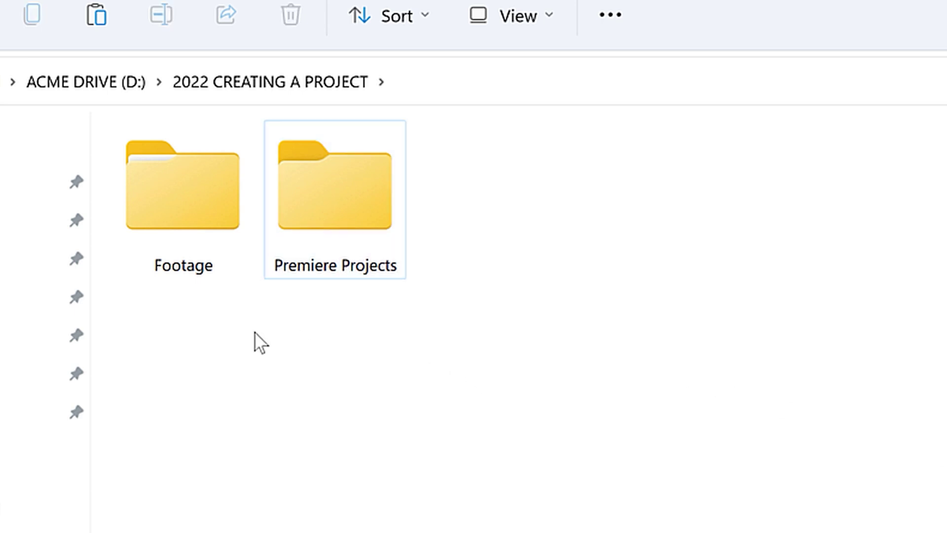
left_click(289, 207)
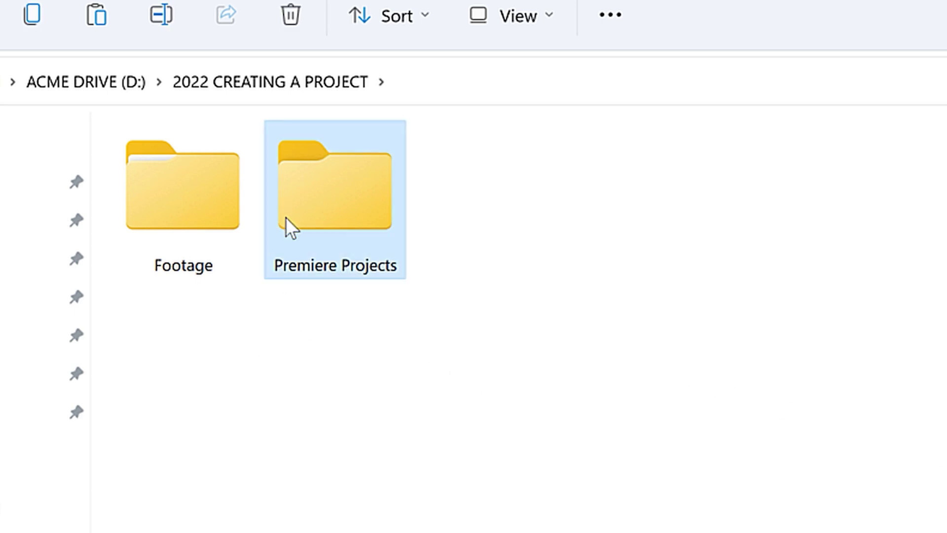
left_click(148, 221)
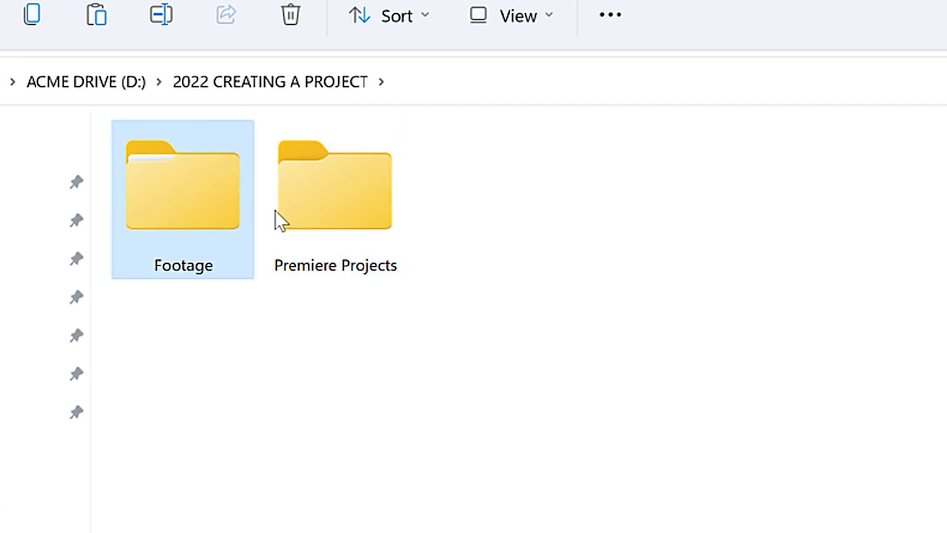
left_click(364, 212)
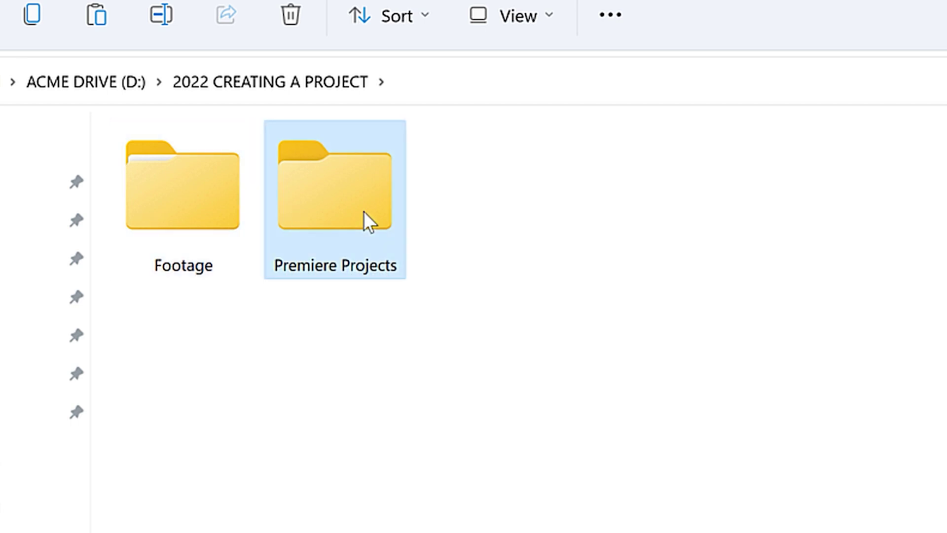
left_click(147, 194)
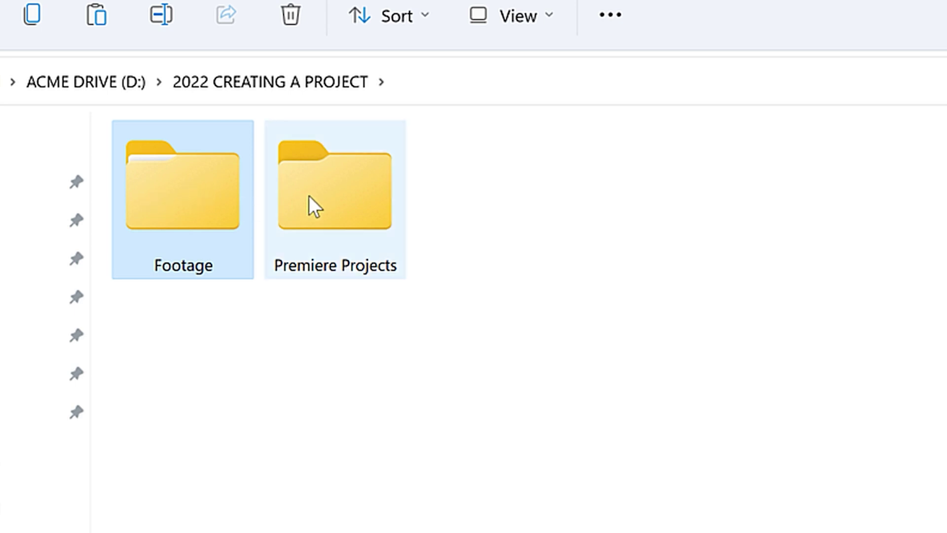
left_click(330, 210)
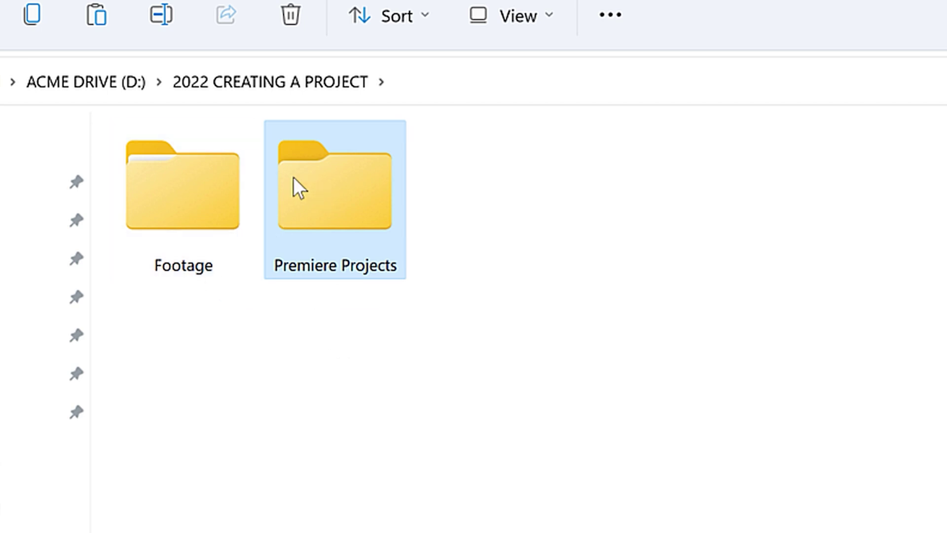
mouse_move(195, 201)
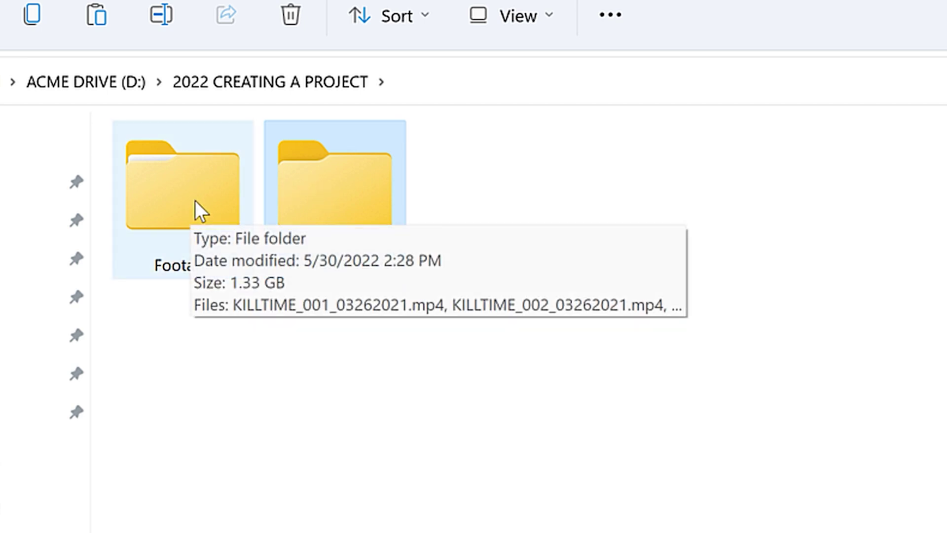
double_click(229, 203)
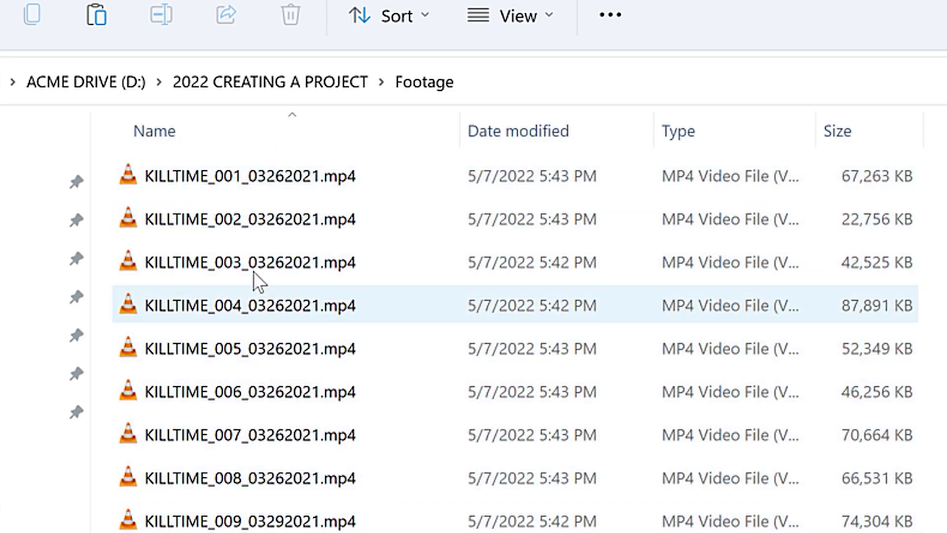
left_click(274, 97)
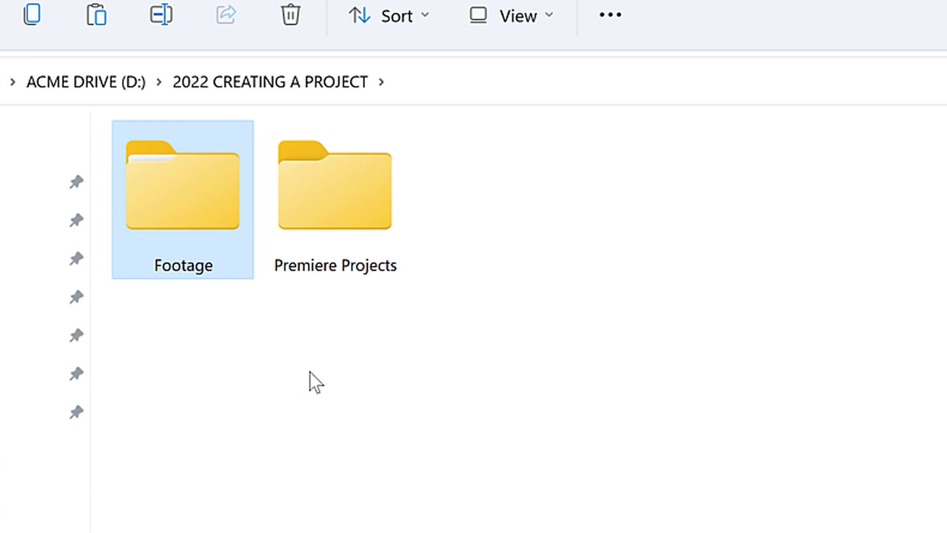
- Enter 'Coca Cola Project v1' as the new project's name
left_click(335, 207)
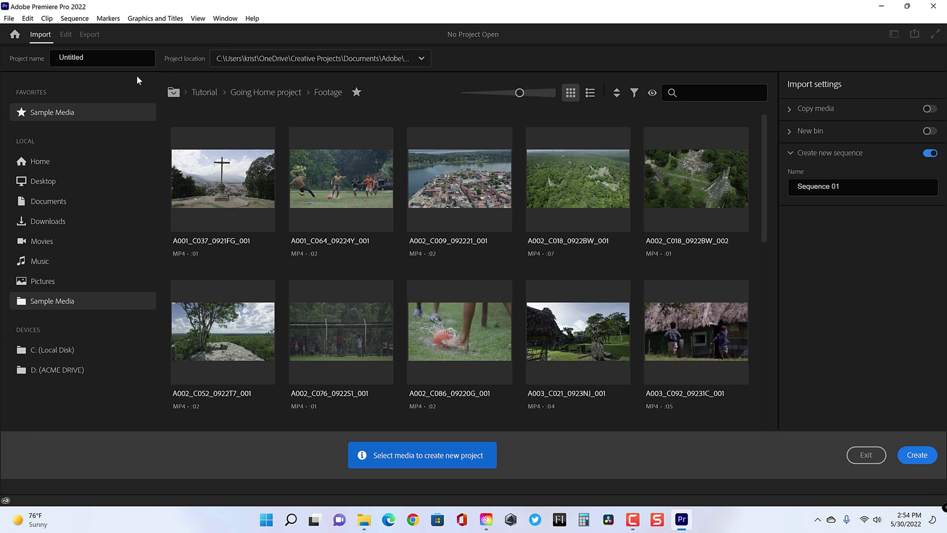
left_click(97, 53)
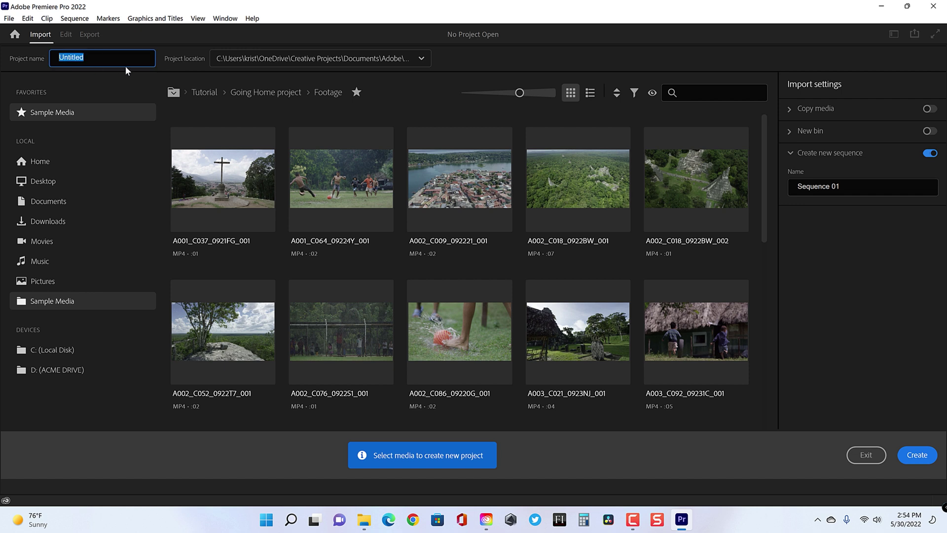
type("Coca Cola Project v1")
- Choose D:\2022 CREATING A PROJECT\Premiere Projects as the project location
left_click(422, 59)
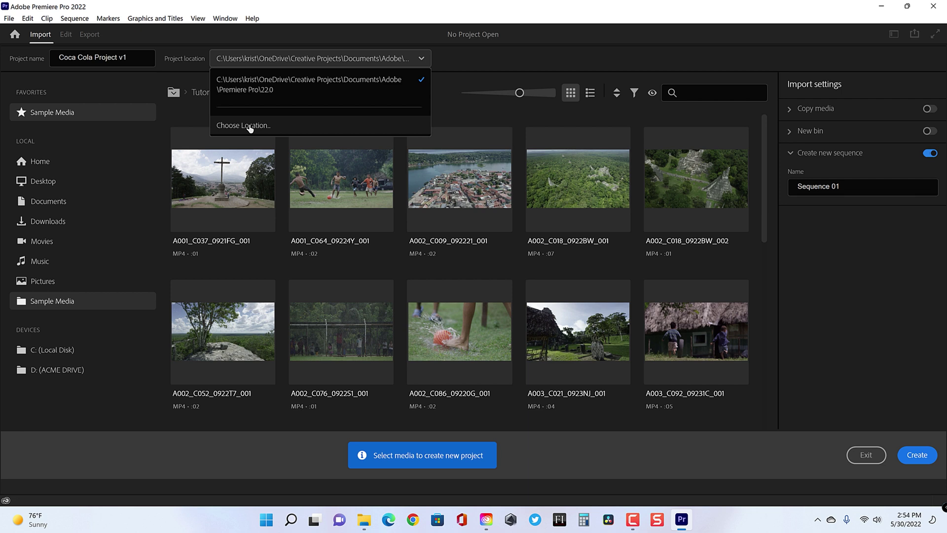
left_click(250, 127)
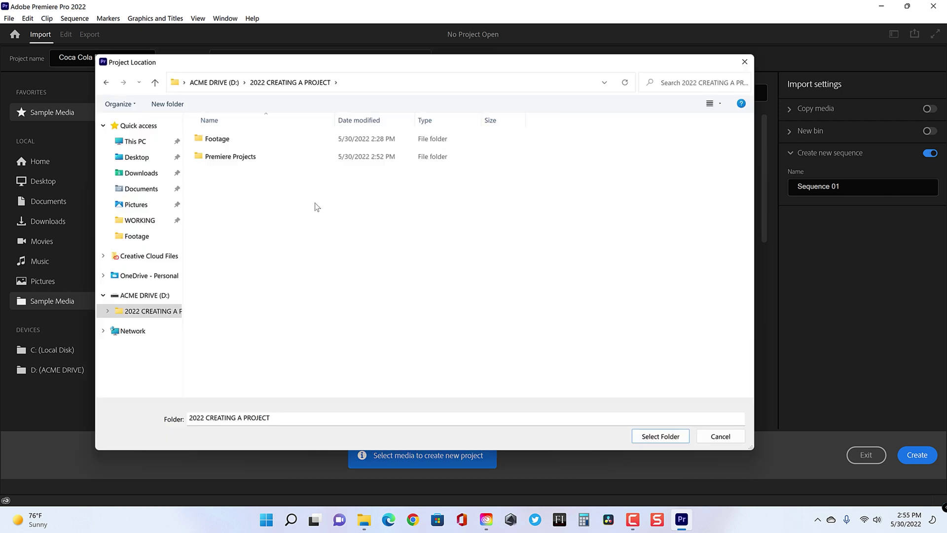
left_click(217, 158)
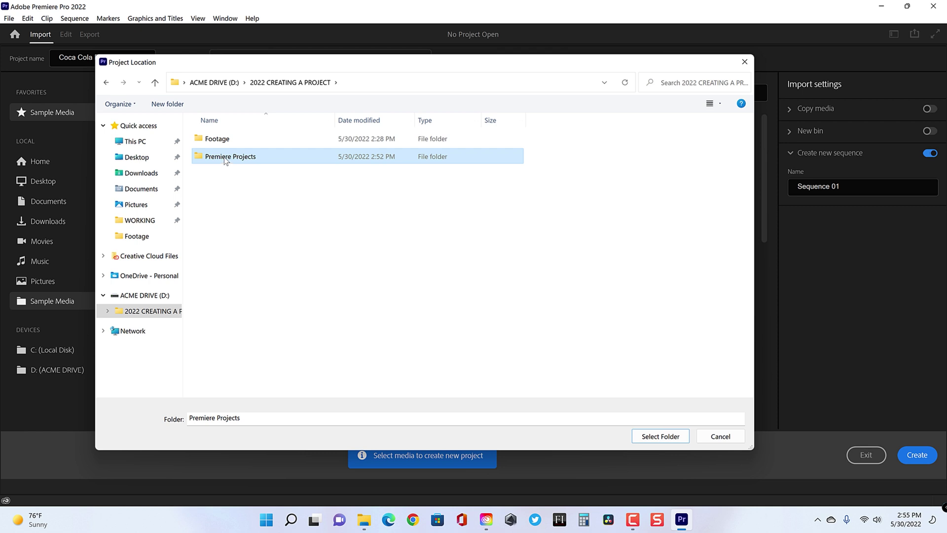
double_click(225, 157)
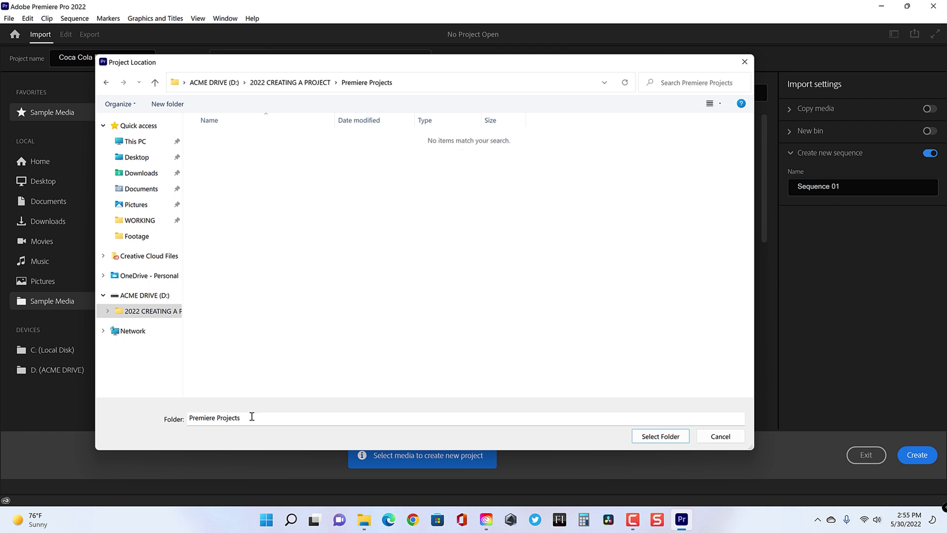
left_click(660, 437)
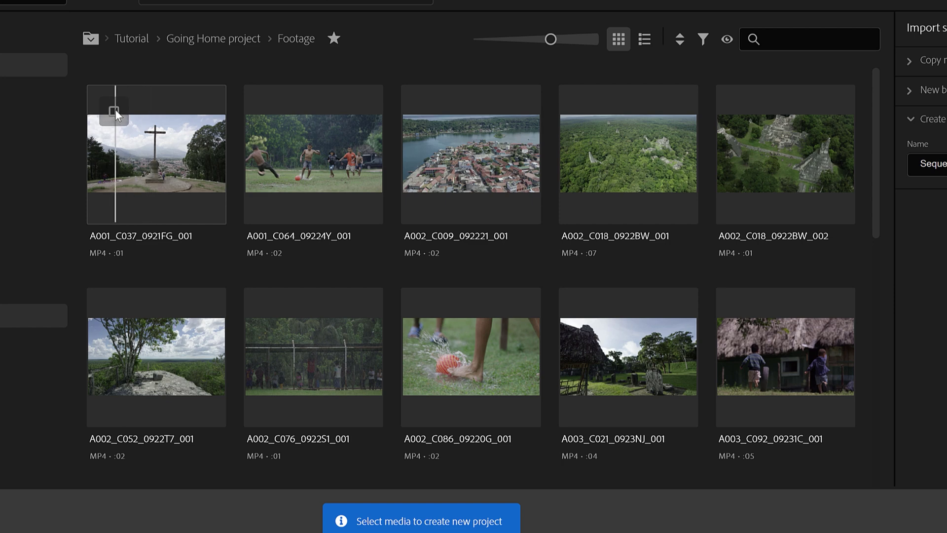
- Show the clips in List view with larger rows, keeping the All Supported Files filter
left_click(550, 39)
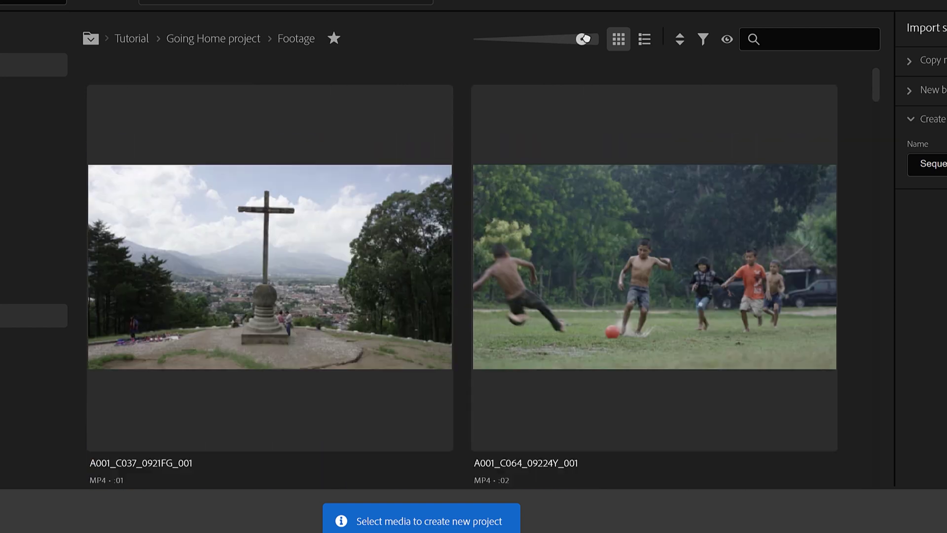
left_click(550, 39)
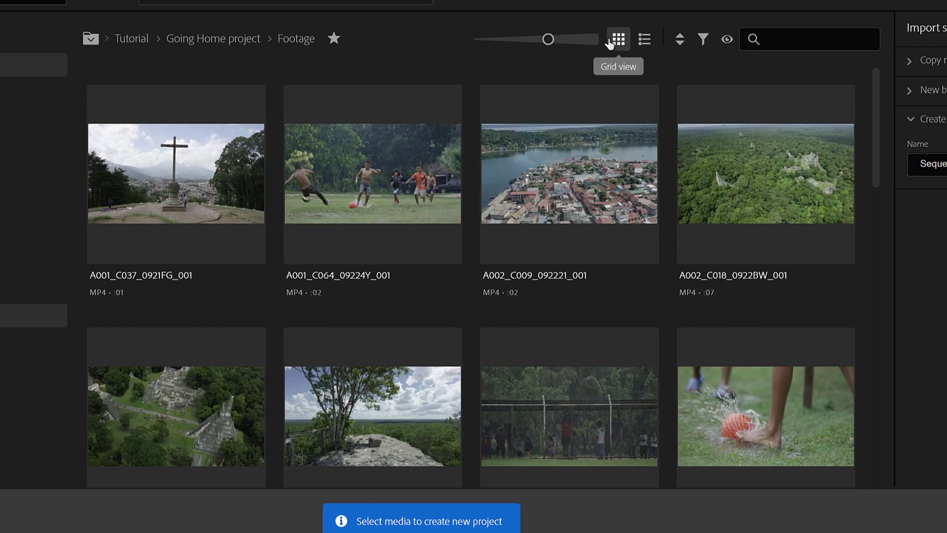
left_click(646, 42)
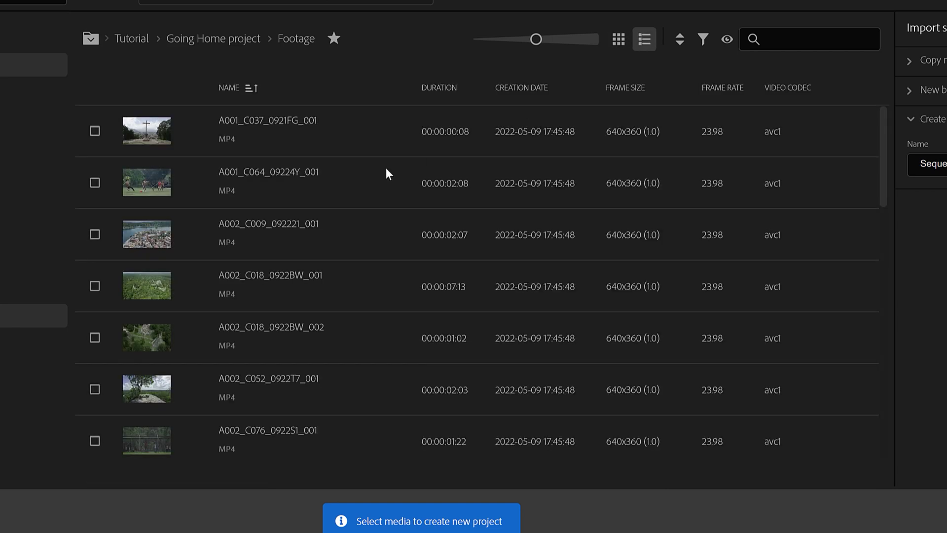
left_click_drag(546, 38, 514, 39)
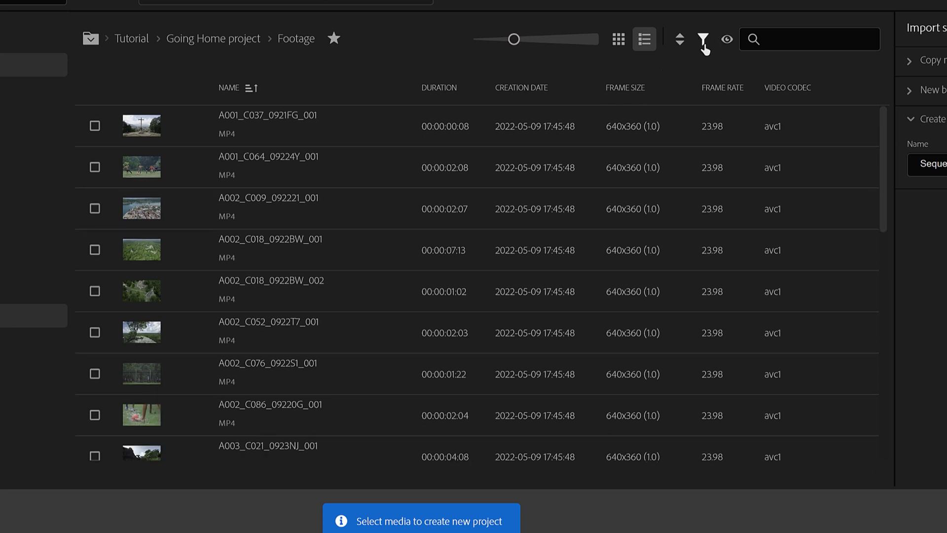
left_click(704, 43)
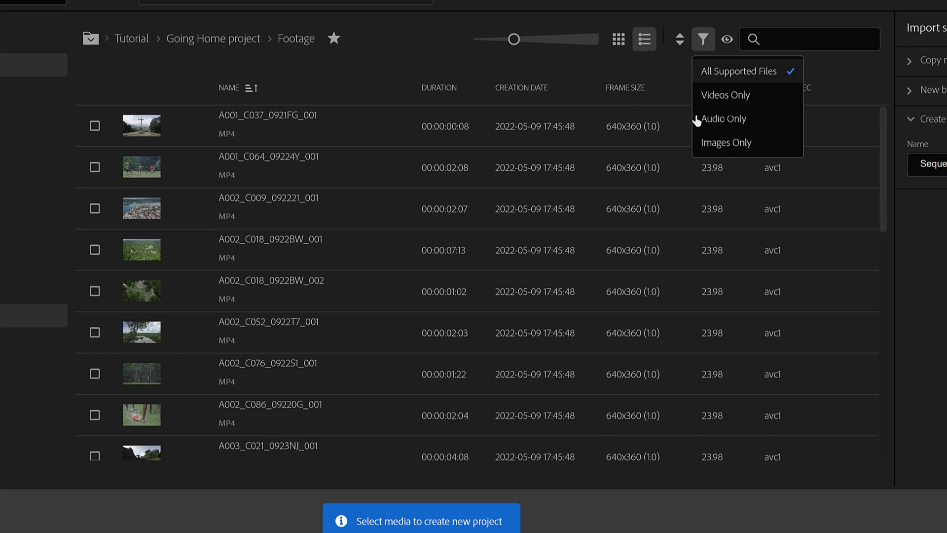
left_click(721, 71)
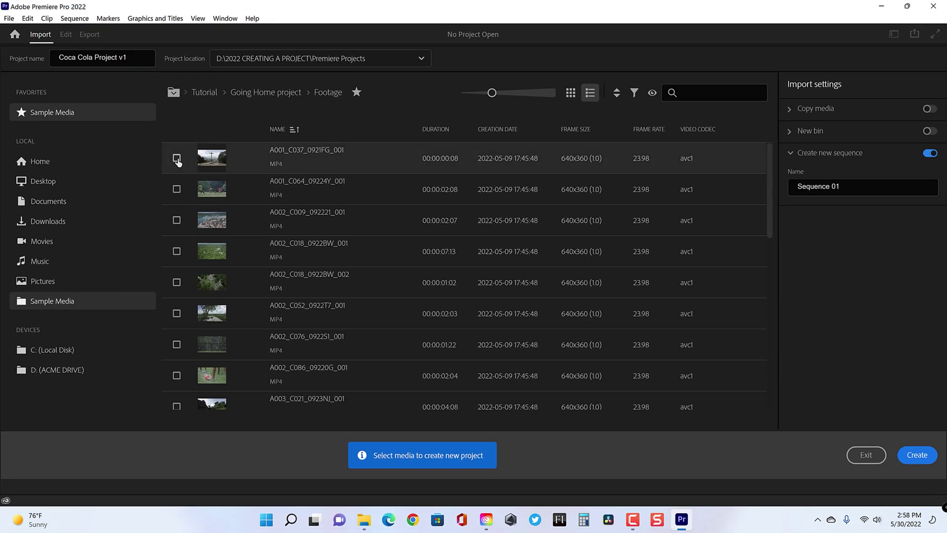
- Check clips A001_C037_0921FG_001, A001_C064_09224Y_001, A002_C009_092221_001, A002_C018_0922BW_001 and A002_C018_0922BW_002
left_click(176, 159)
left_click(177, 189)
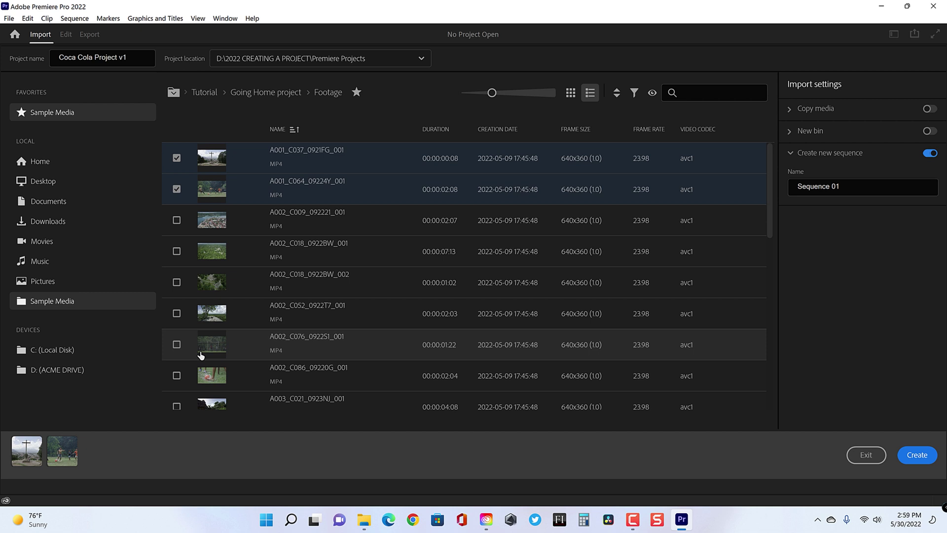
left_click(177, 220)
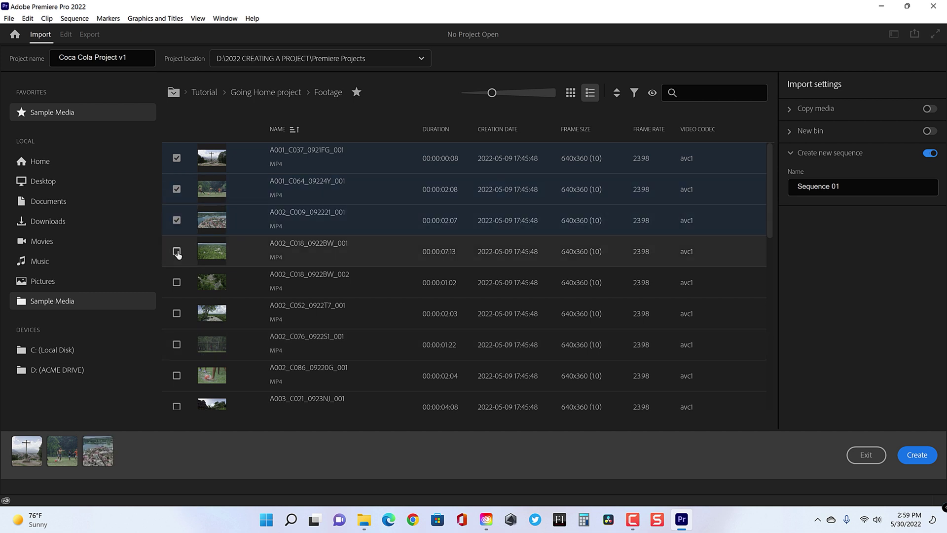
left_click(176, 251)
left_click(177, 282)
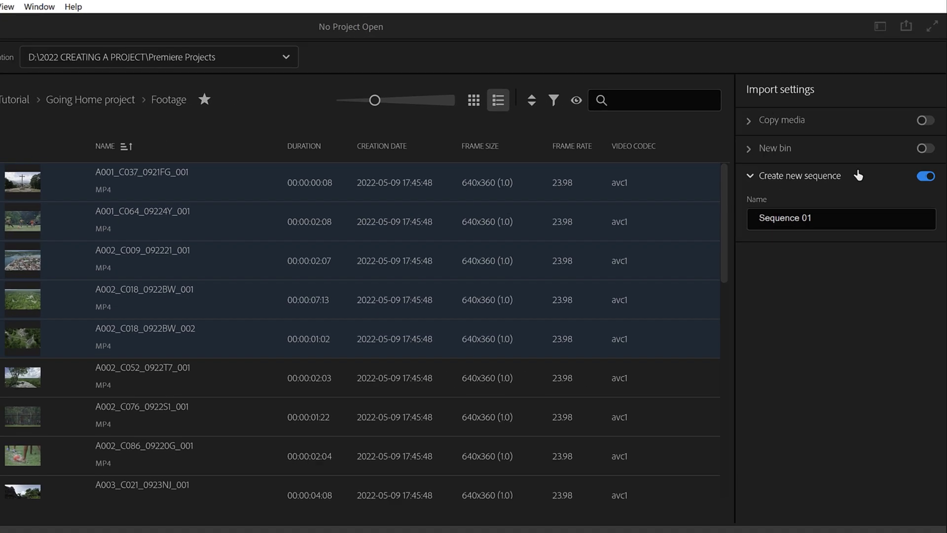
- Turn off Create new sequence and turn on New bin in Import settings
left_click(926, 176)
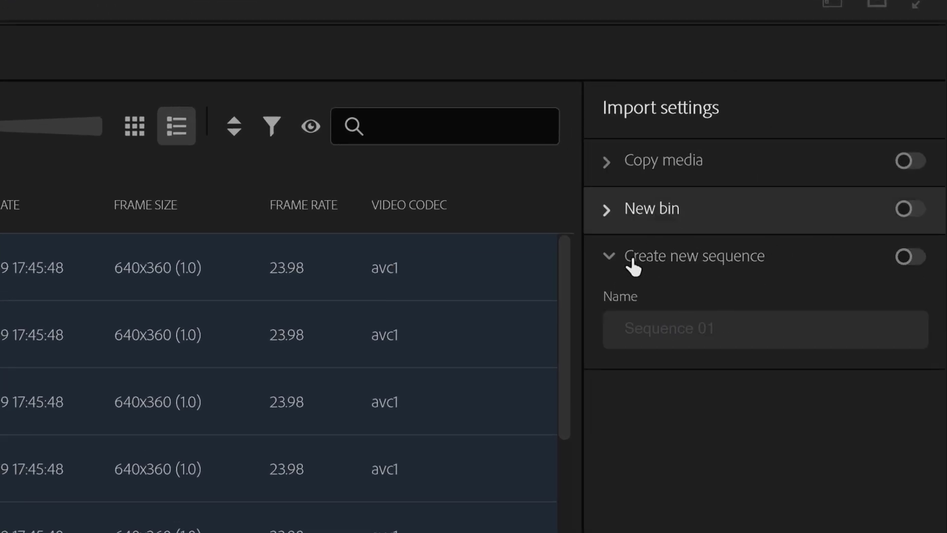
left_click(659, 209)
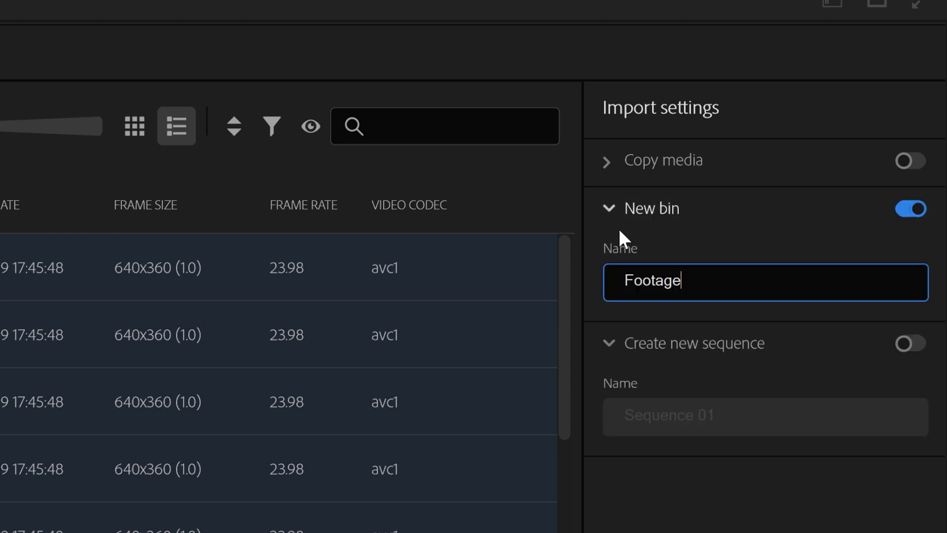
left_click(609, 346)
left_click(610, 211)
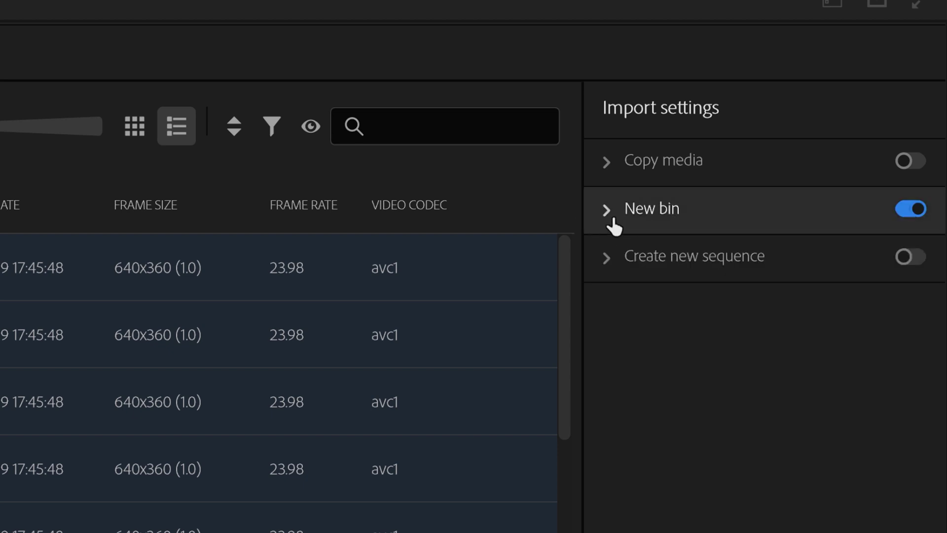
left_click(607, 163)
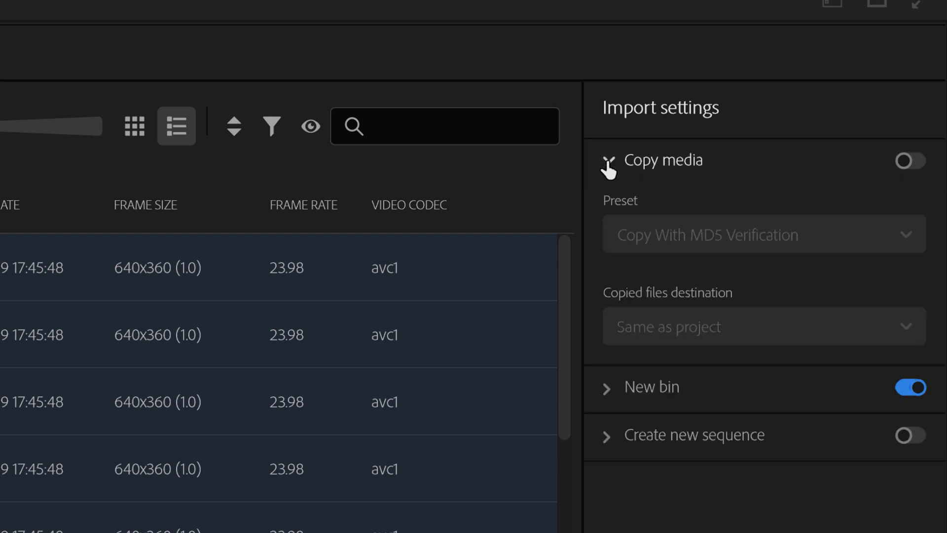
left_click(608, 164)
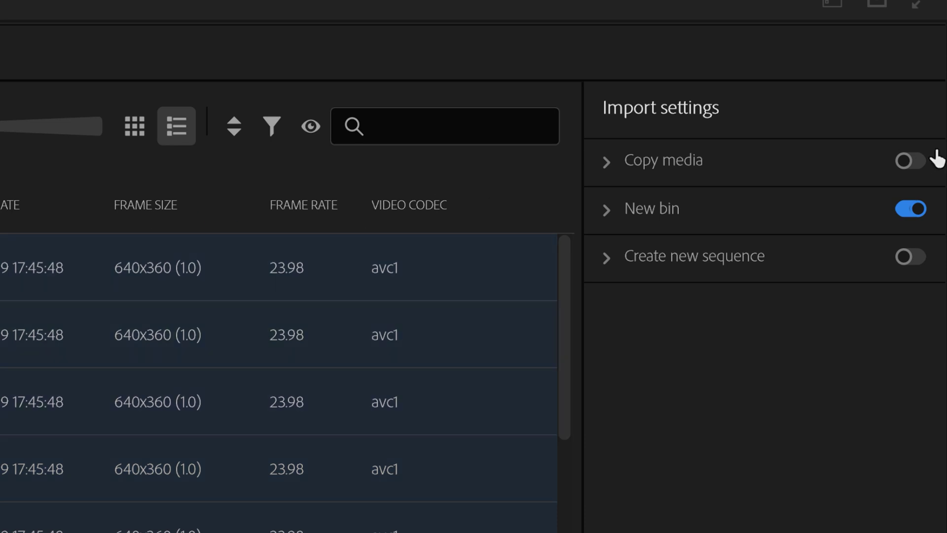
- Try Copy media with the MD5 verification preset, then switch Copy media back off
left_click(912, 163)
left_click(607, 162)
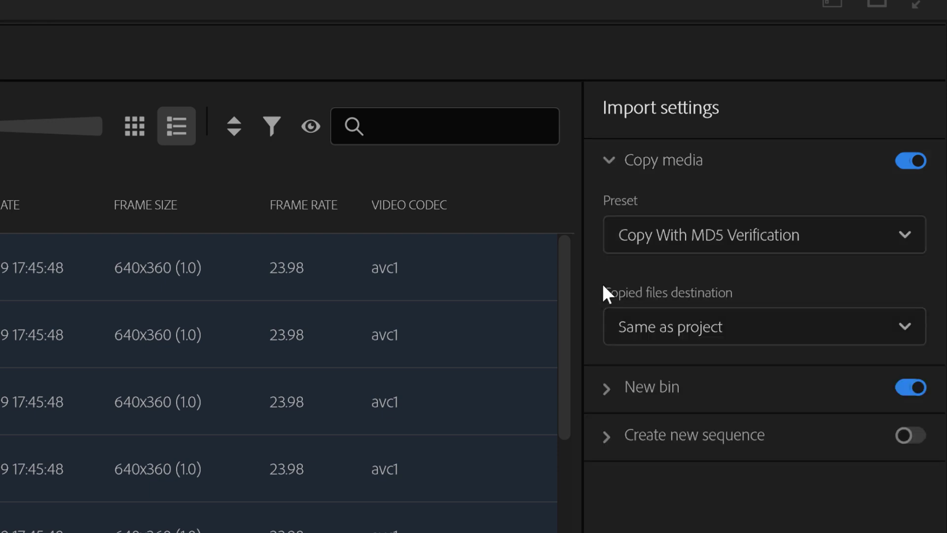
left_click(686, 249)
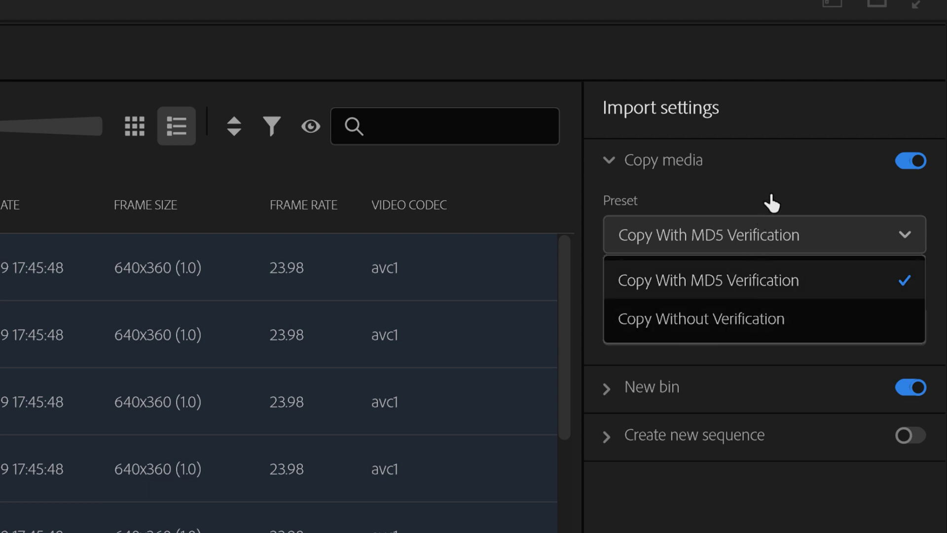
left_click(733, 112)
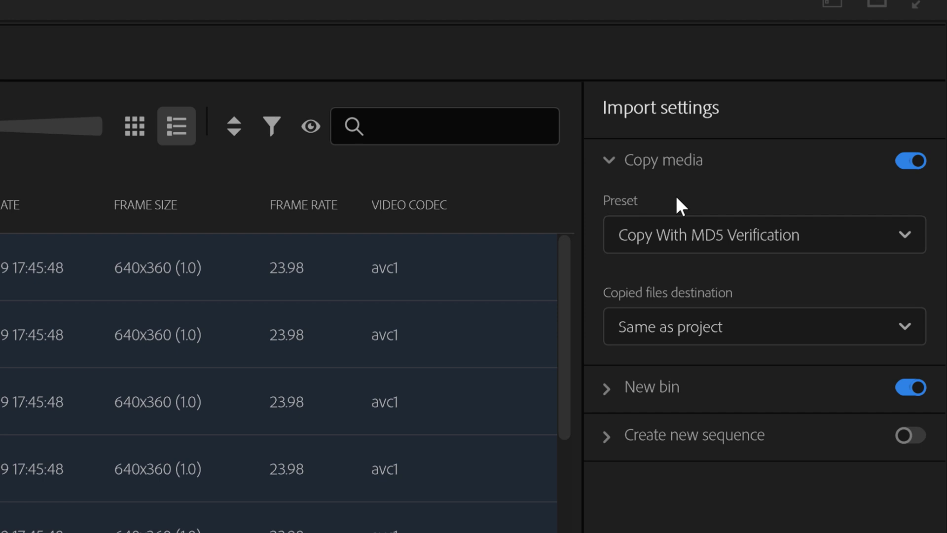
left_click(910, 165)
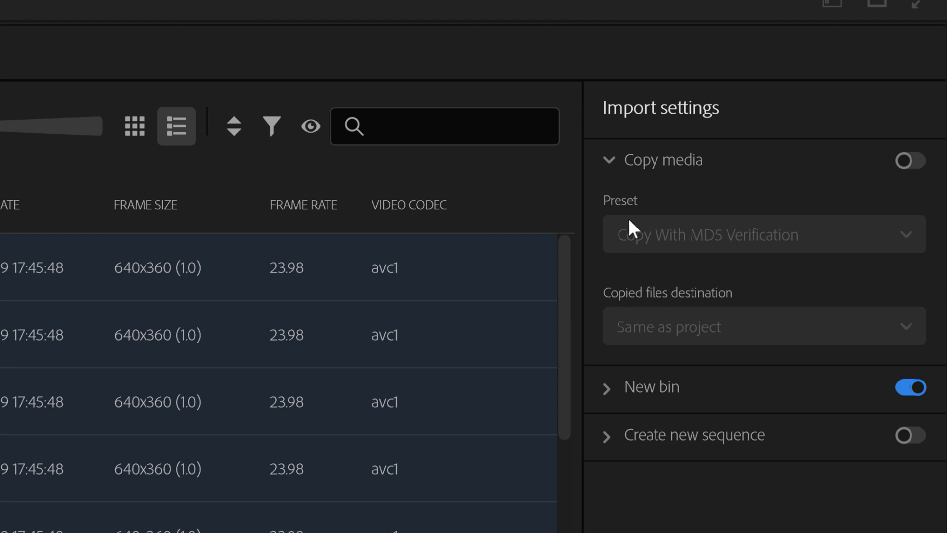
left_click(606, 160)
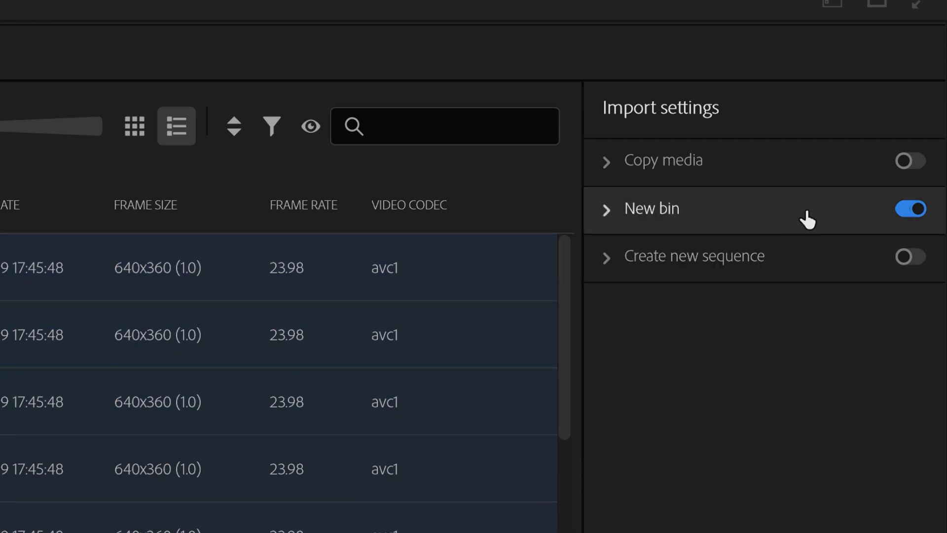
- Rename the import's new bin from 'Bin' to 'Footage'
left_click(912, 219)
left_click(912, 219)
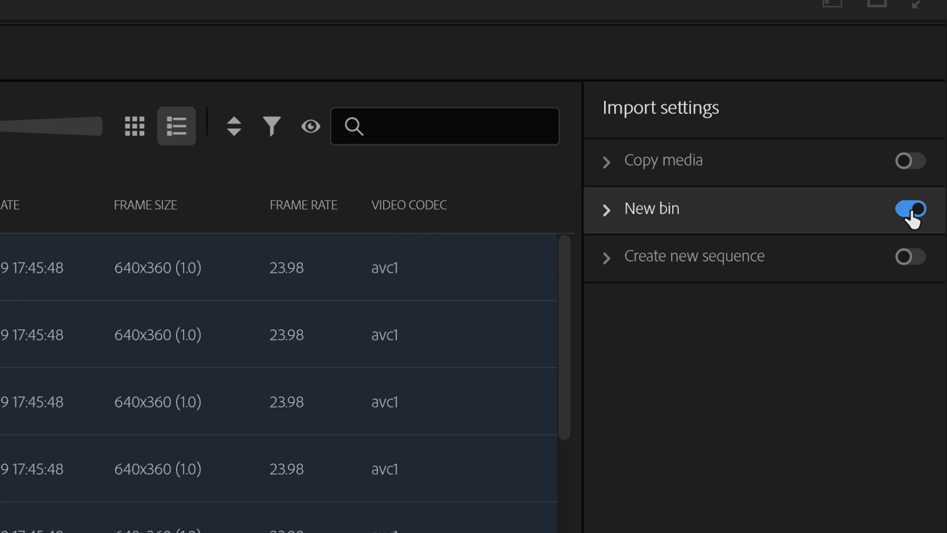
left_click(632, 257)
left_click(608, 212)
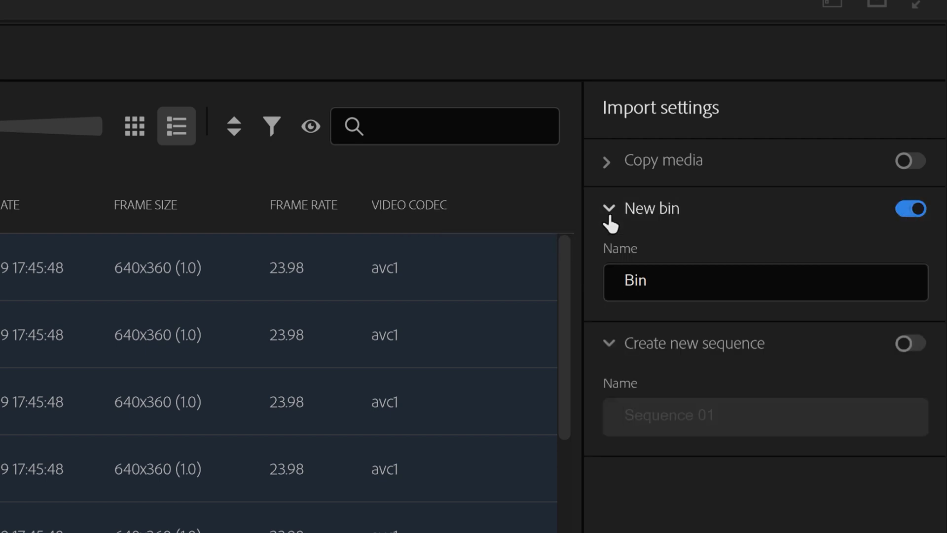
left_click(669, 278)
left_click_drag(669, 279, 578, 277)
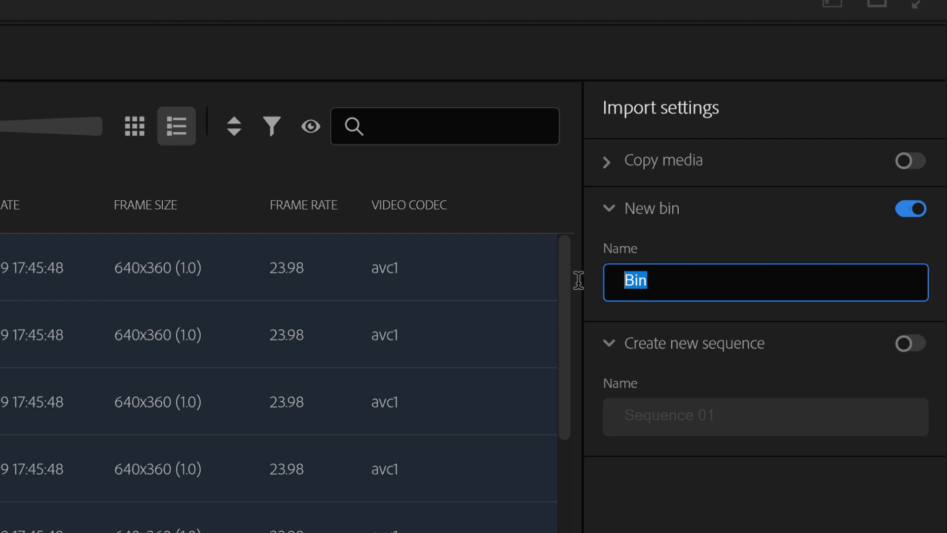
type("Footage")
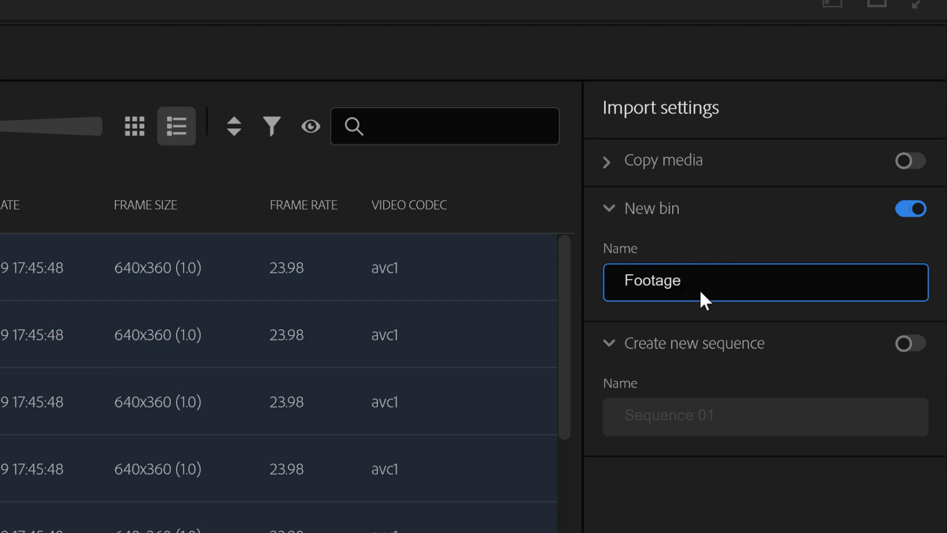
left_click(848, 351)
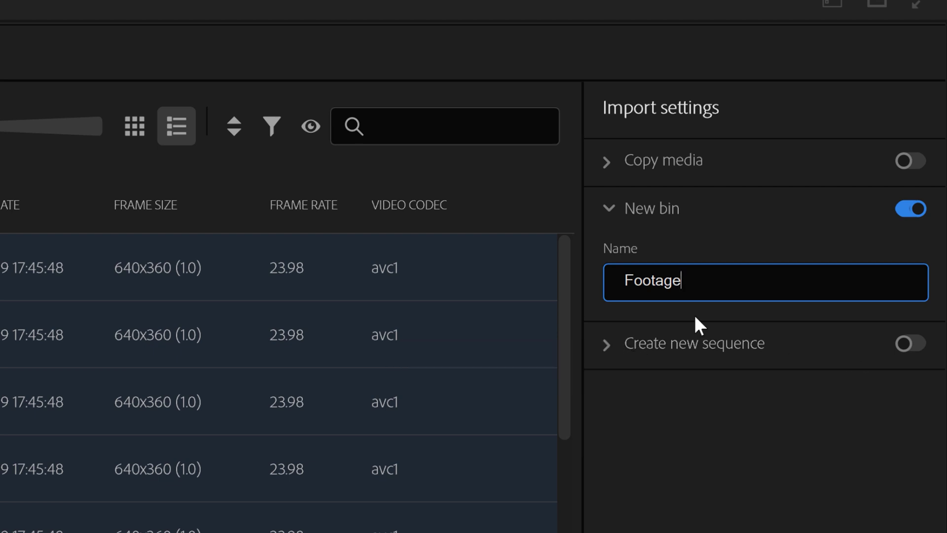
left_click(608, 349)
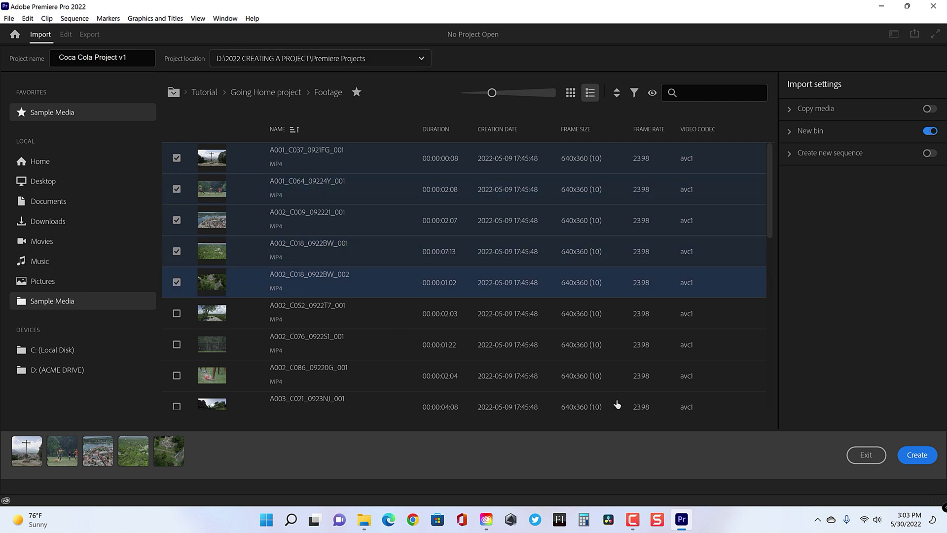
- Create Coca Cola Project v1 and check that the Footage bin holds the five imported clips
left_click(912, 458)
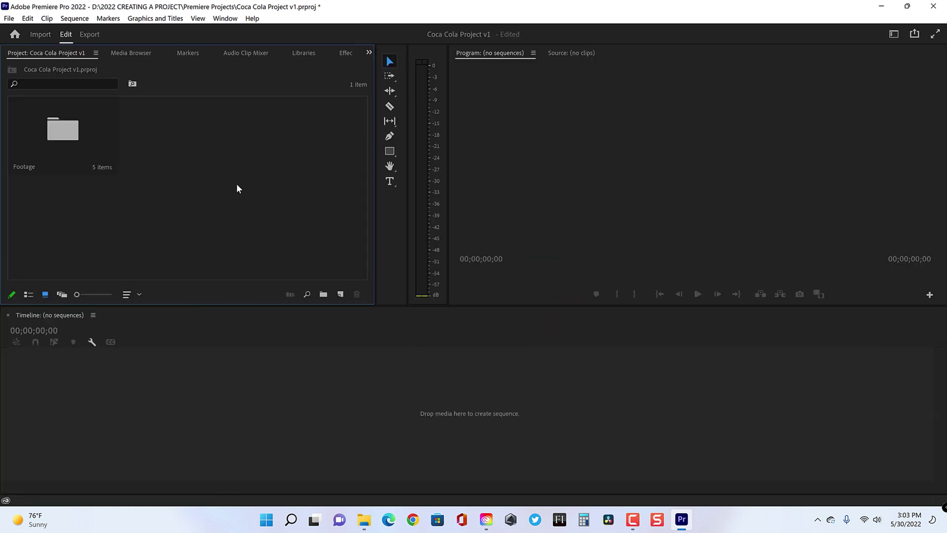
double_click(72, 139)
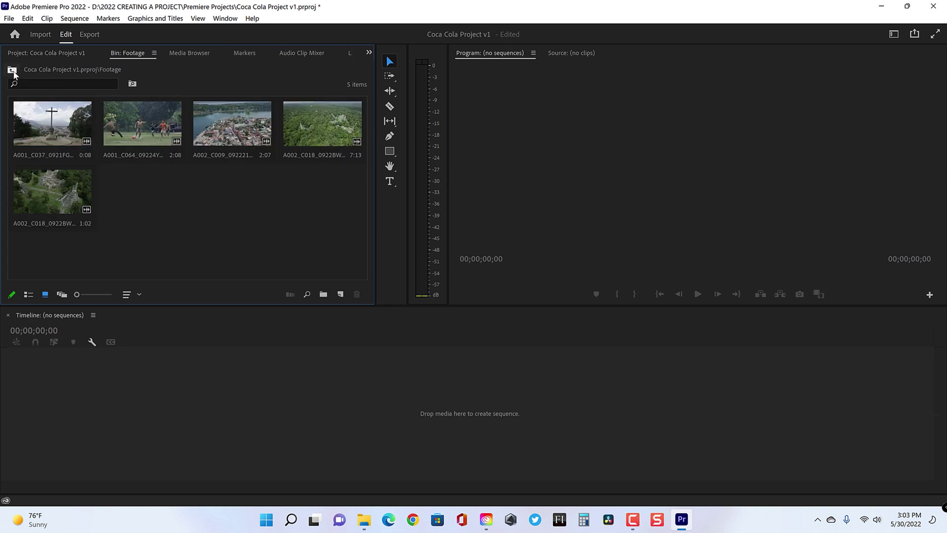
left_click(12, 70)
left_click(169, 189)
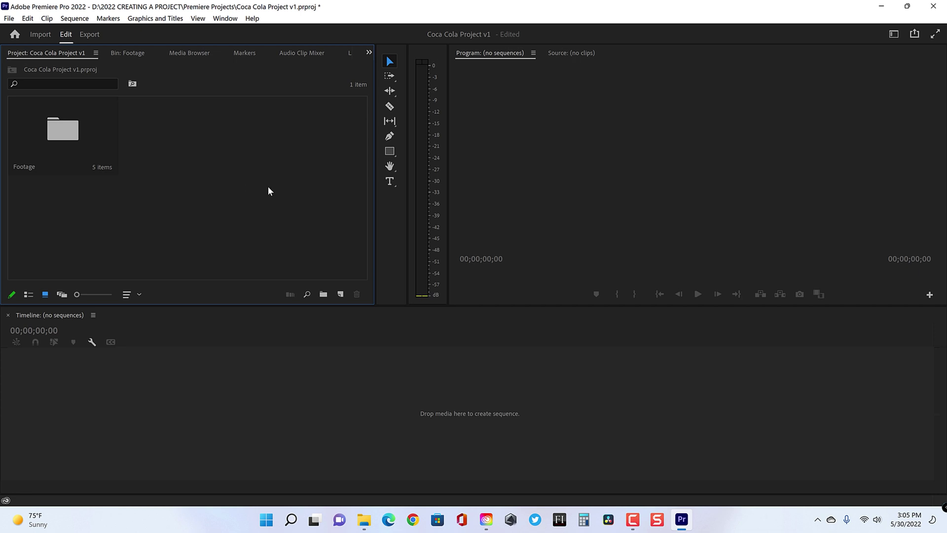
- Open the General page of Project Settings for Coca Cola Project v1
left_click(17, 20)
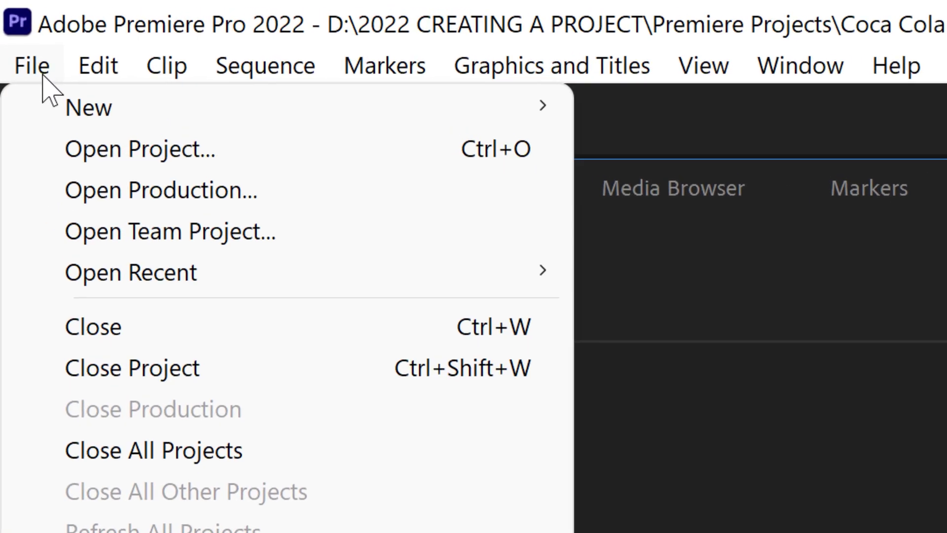
mouse_move(348, 385)
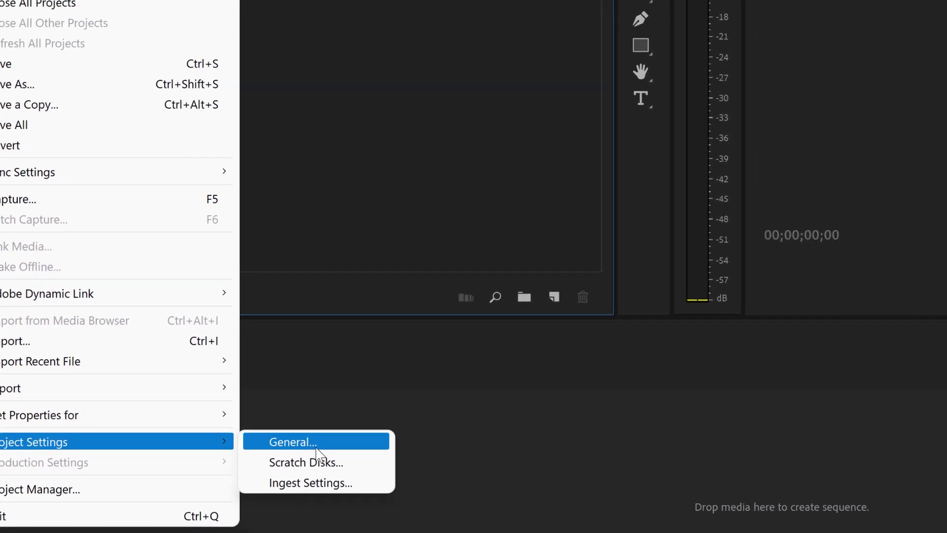
left_click(493, 427)
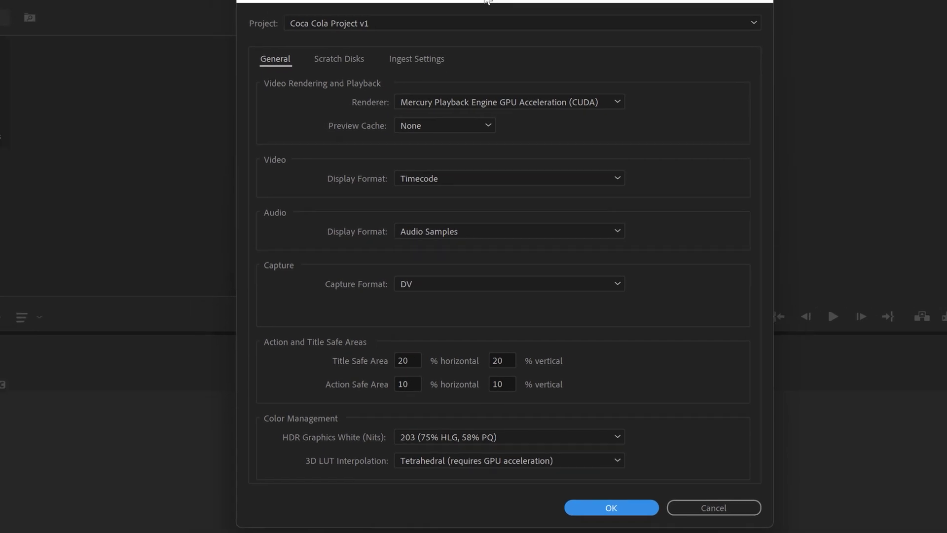